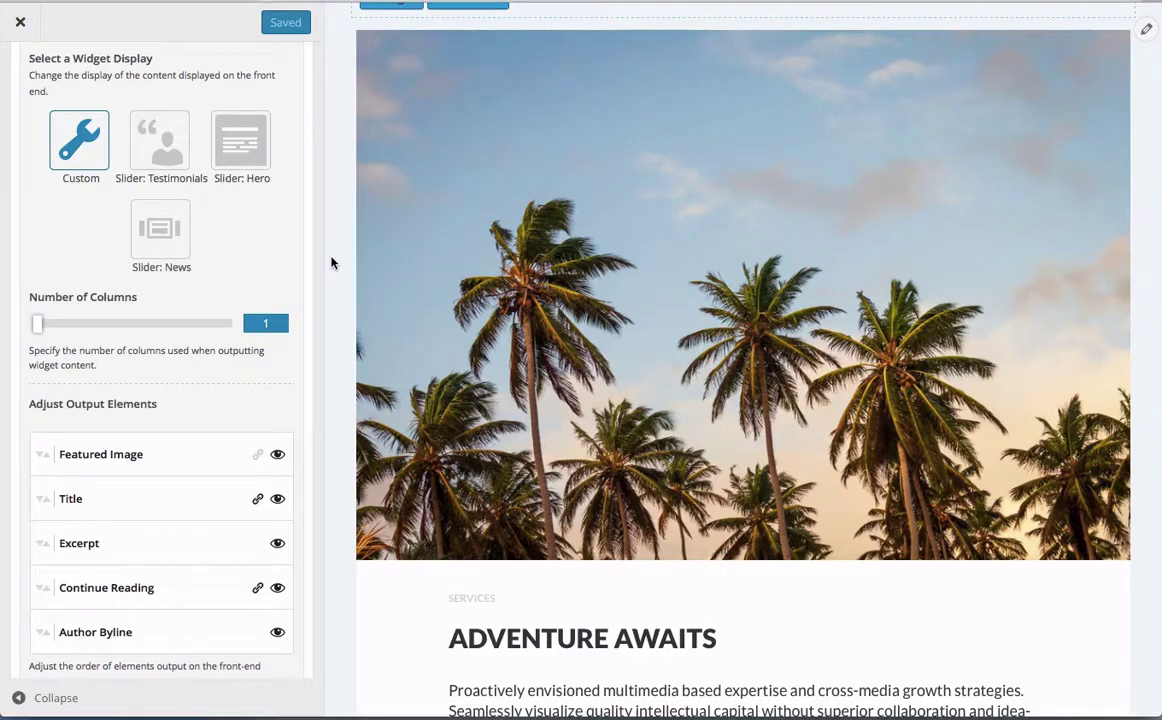
Set the Conductor widget's Number of Columns to 2, then 4, and check the blog preview.
scroll(333, 263, down, 15)
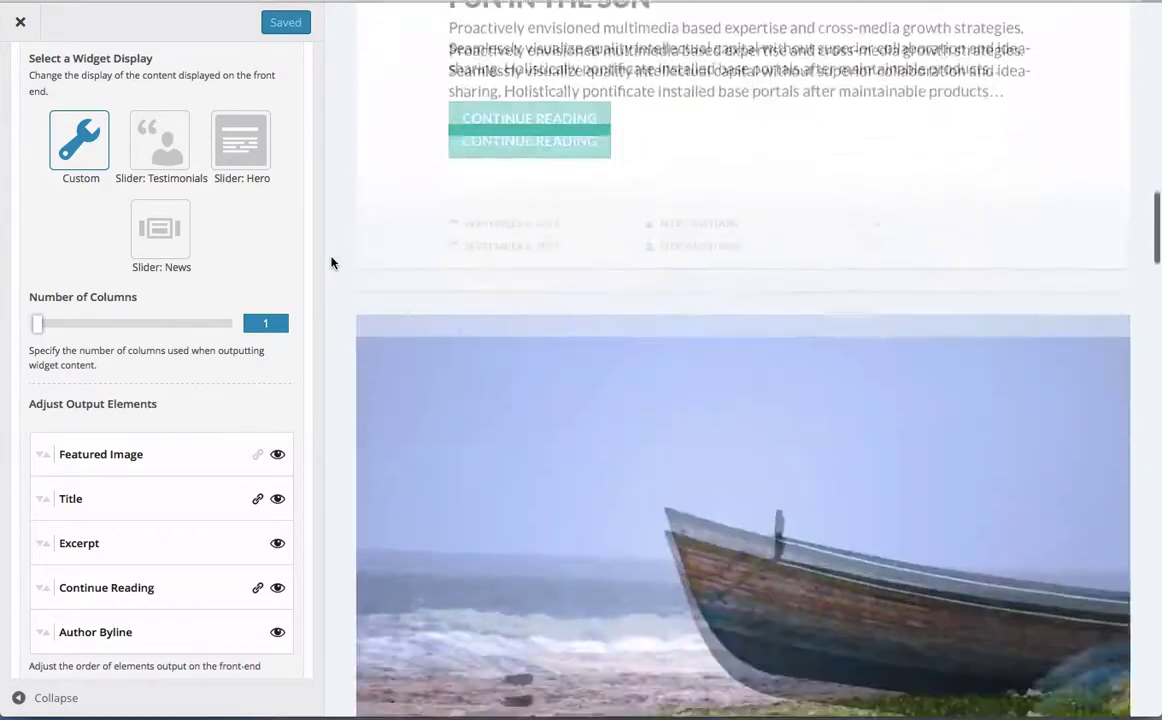
scroll(333, 263, up, 10)
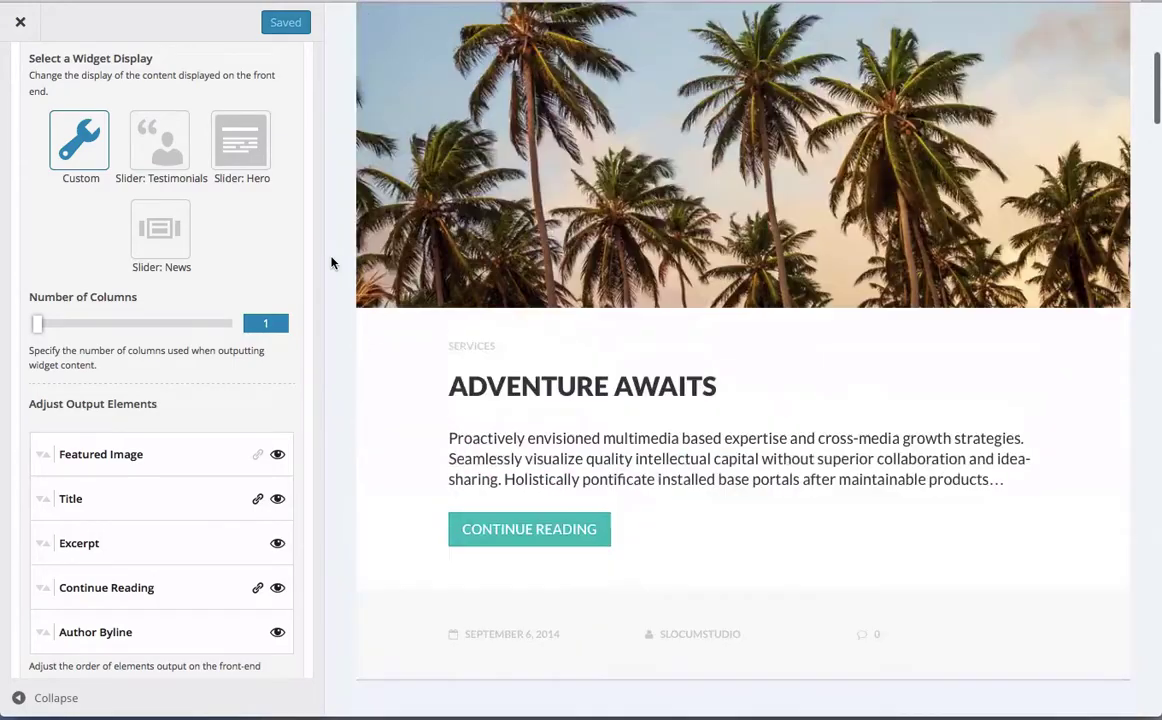
scroll(333, 263, up, 3)
scroll(332, 264, down, 2)
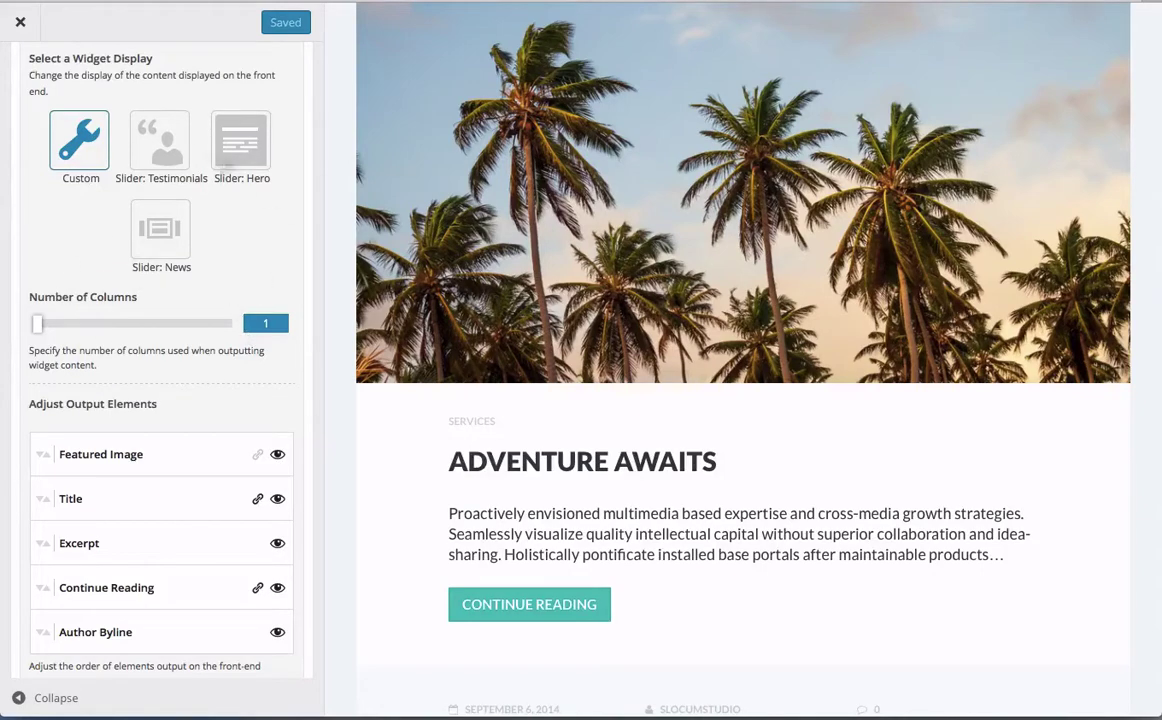
click(71, 323)
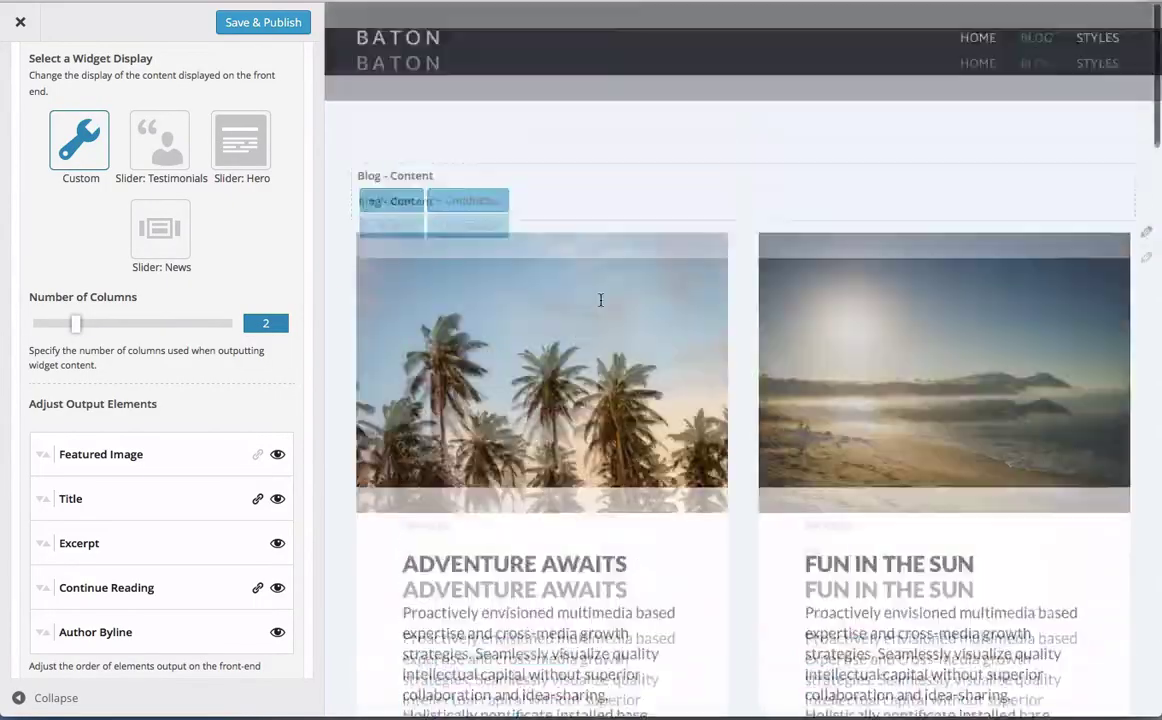
scroll(601, 305, down, 5)
scroll(601, 305, down, 9)
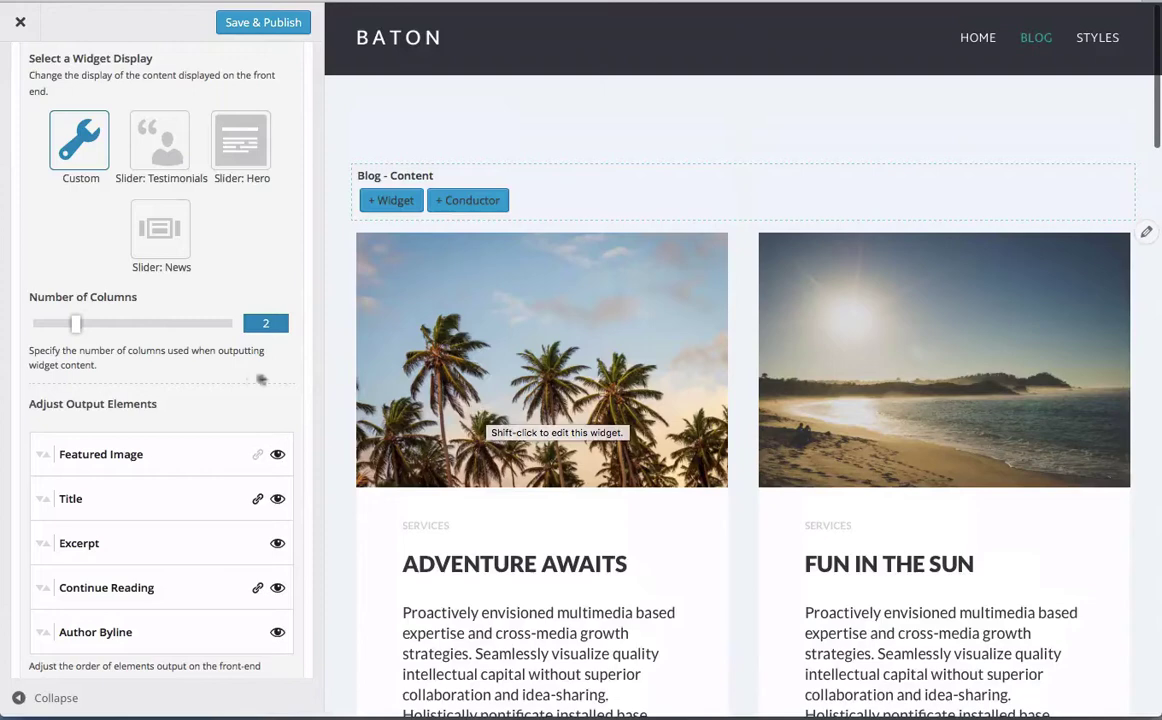
drag(76, 326, 152, 325)
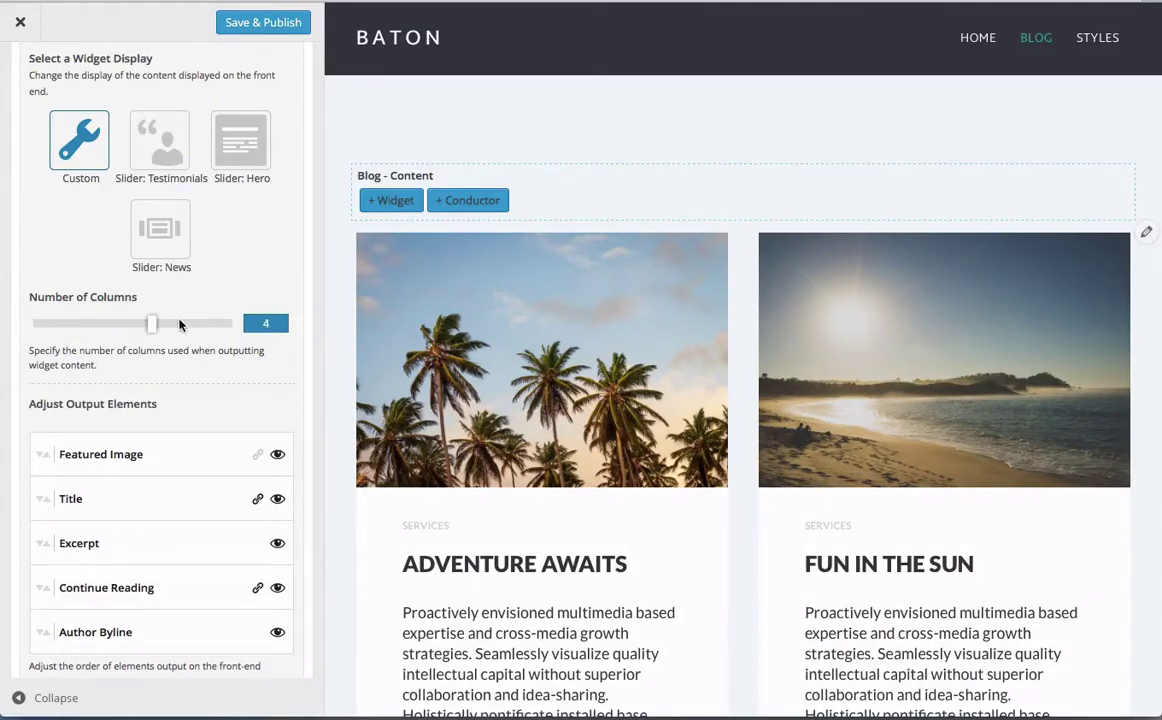
scroll(643, 358, down, 10)
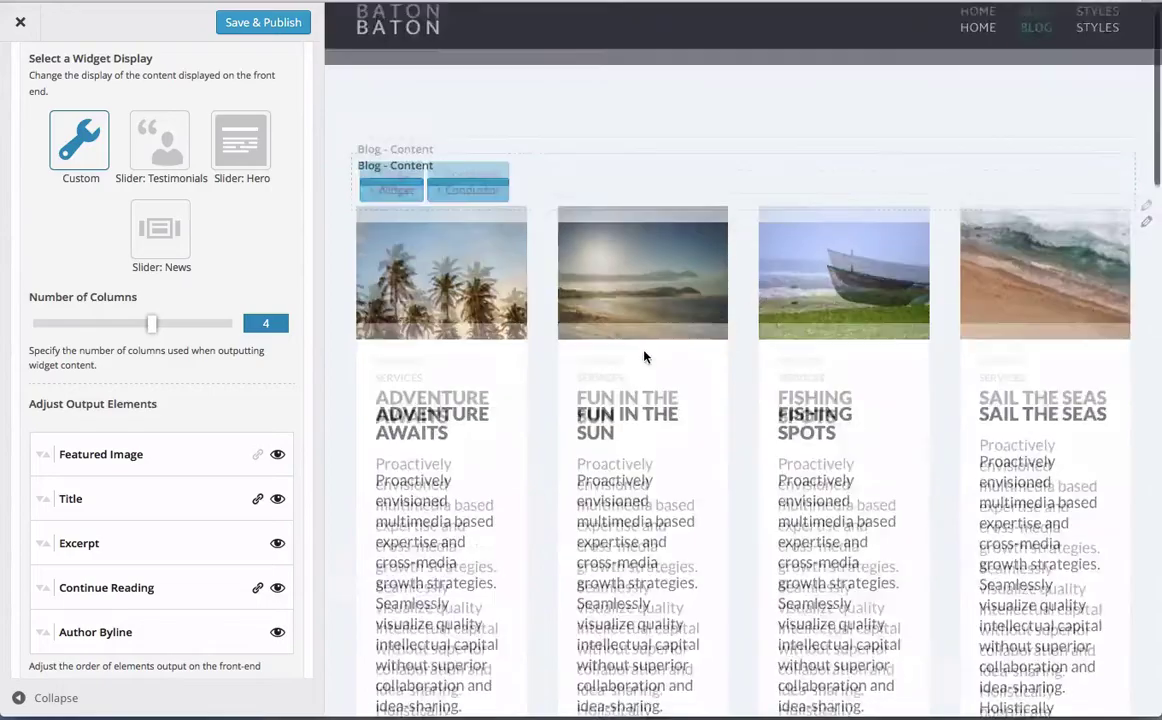
scroll(645, 358, up, 10)
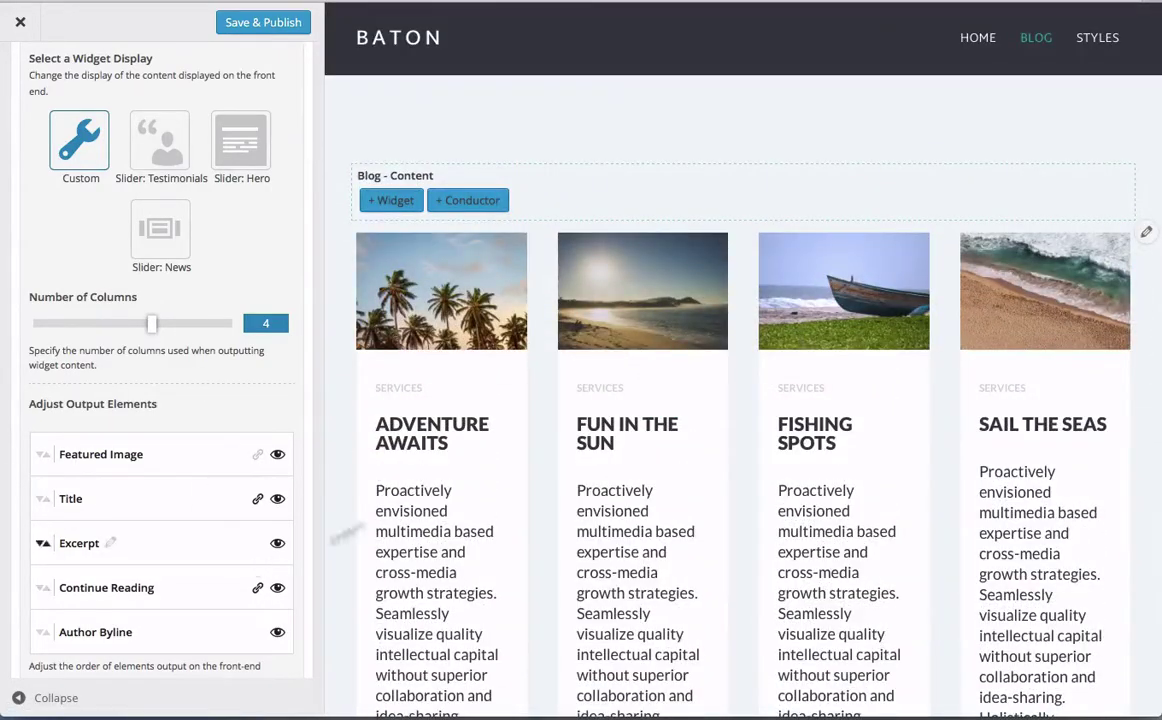
scroll(401, 508, down, 2)
scroll(401, 508, down, 2)
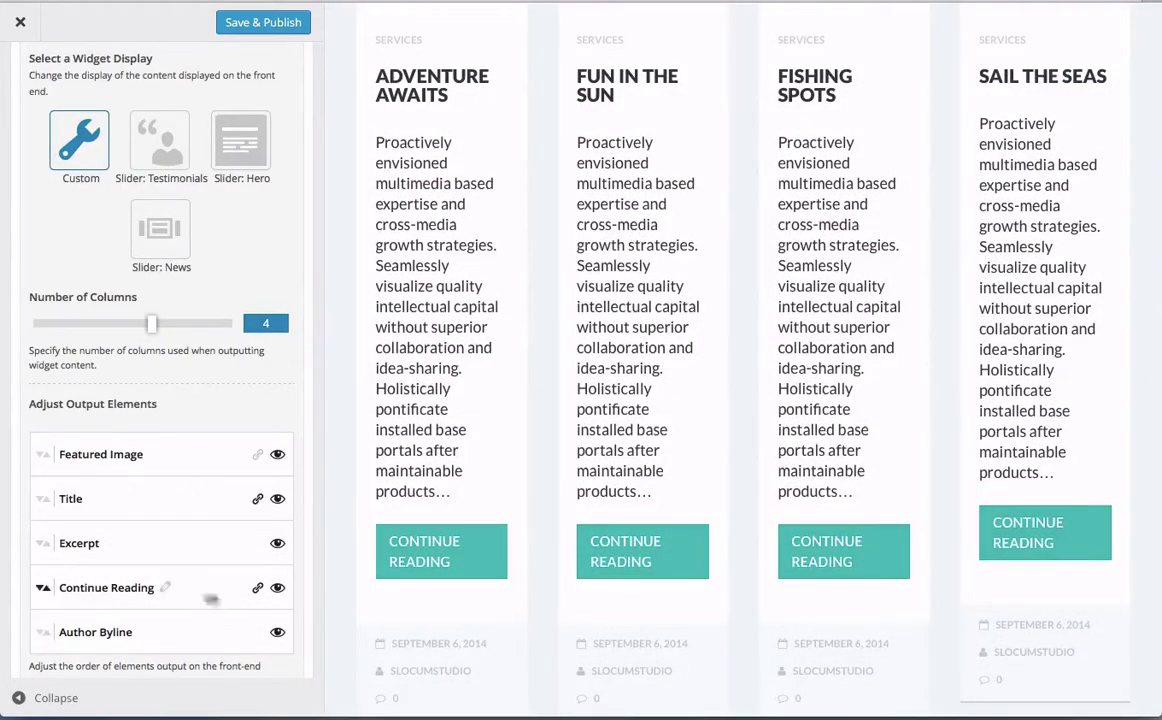
Hide the Continue Reading element in Adjust Output Elements.
click(275, 589)
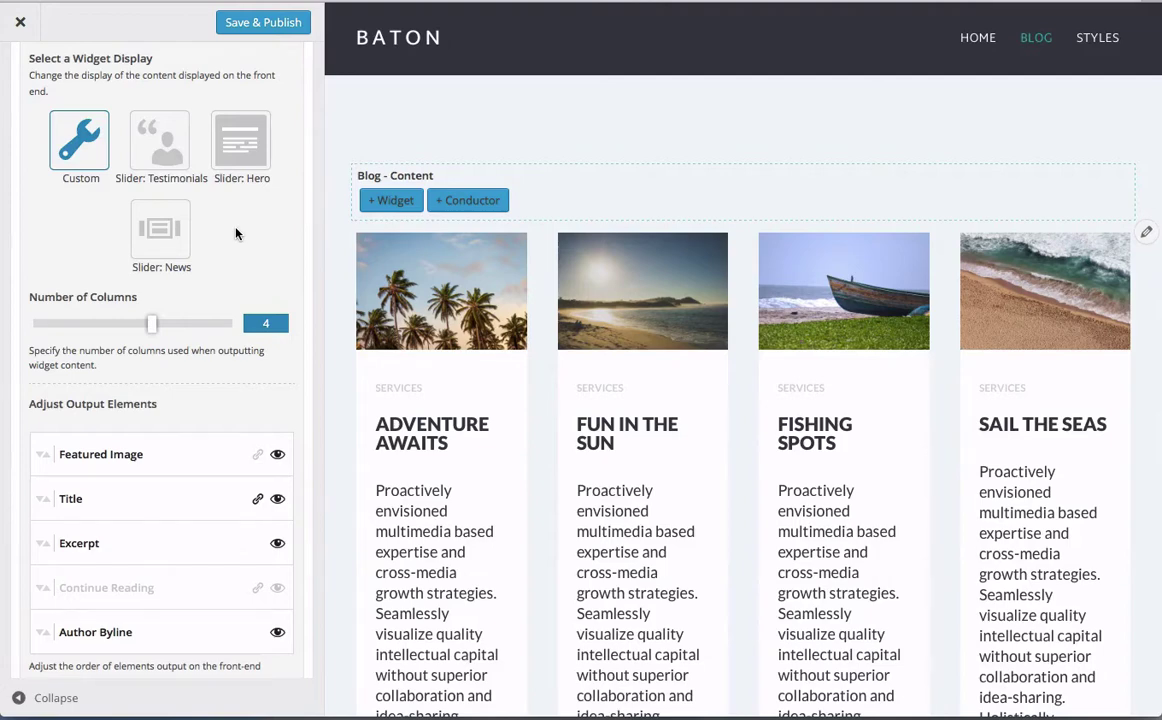
Try Slider: Testimonials at 1 and 3 columns, restore Continue Reading, then choose Slider: Hero.
click(157, 155)
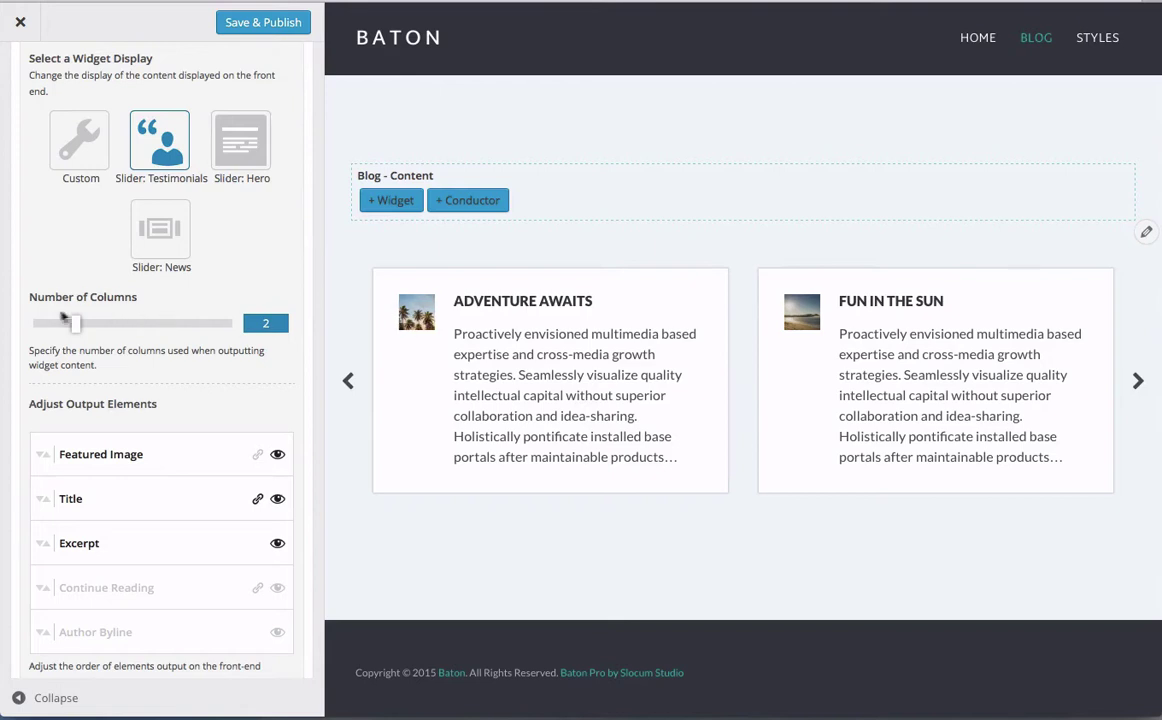
click(1137, 380)
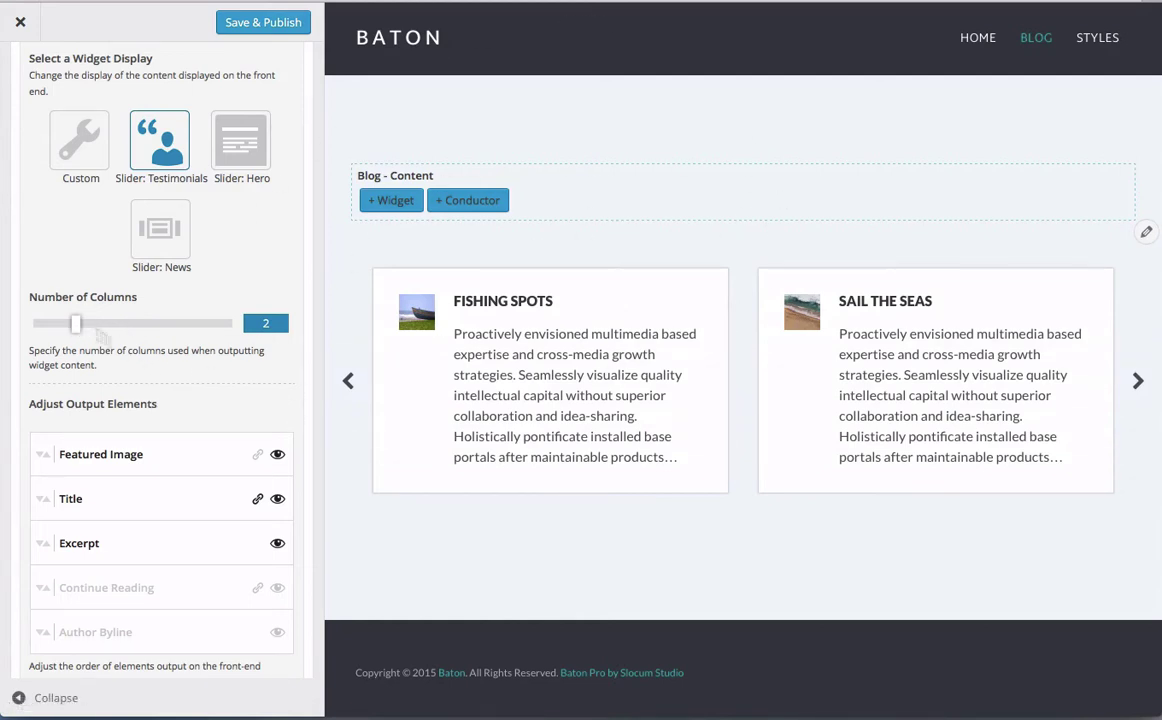
click(41, 323)
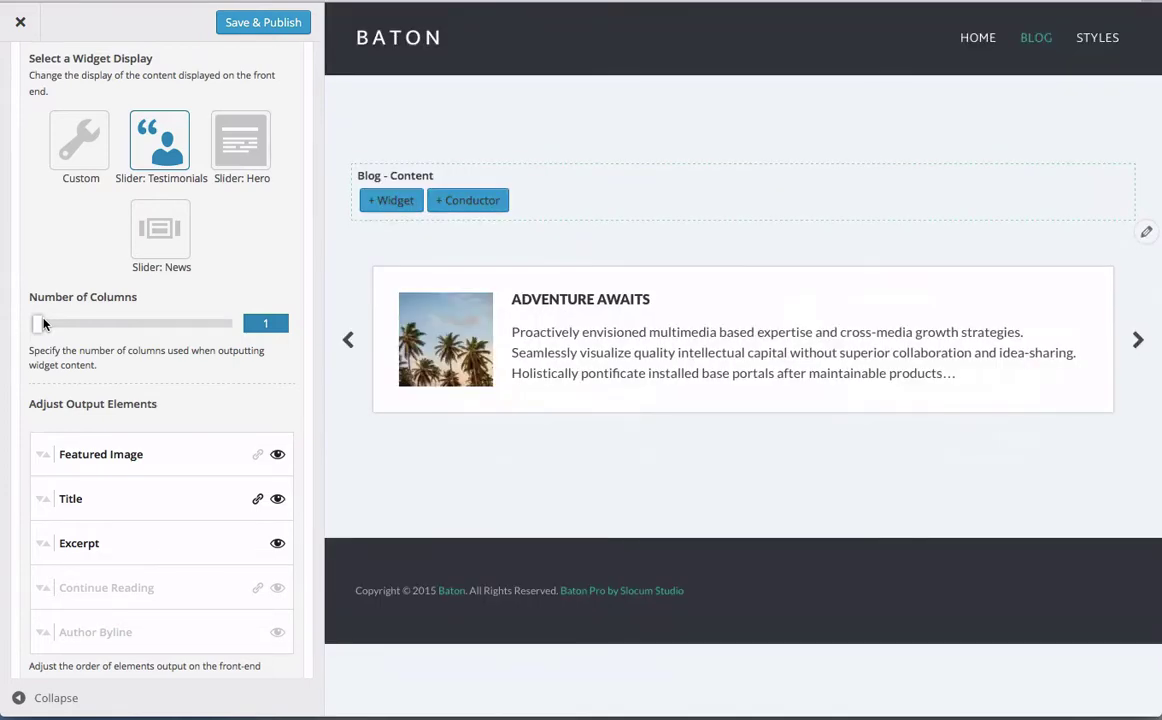
click(124, 324)
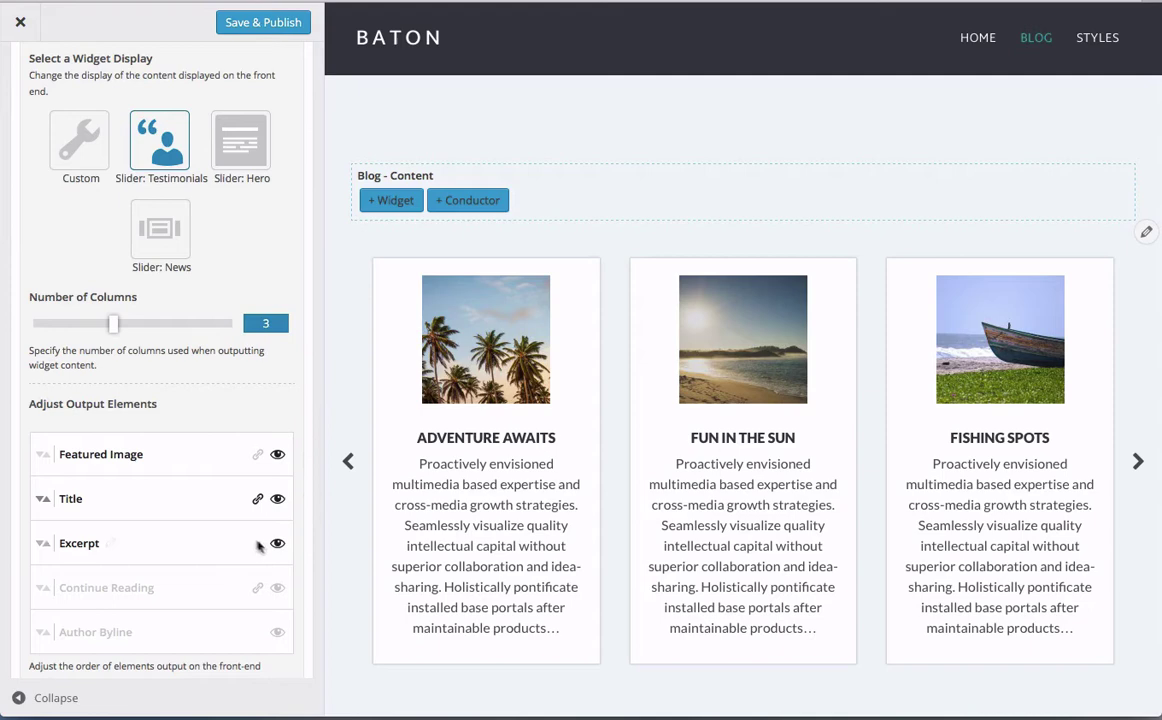
click(277, 589)
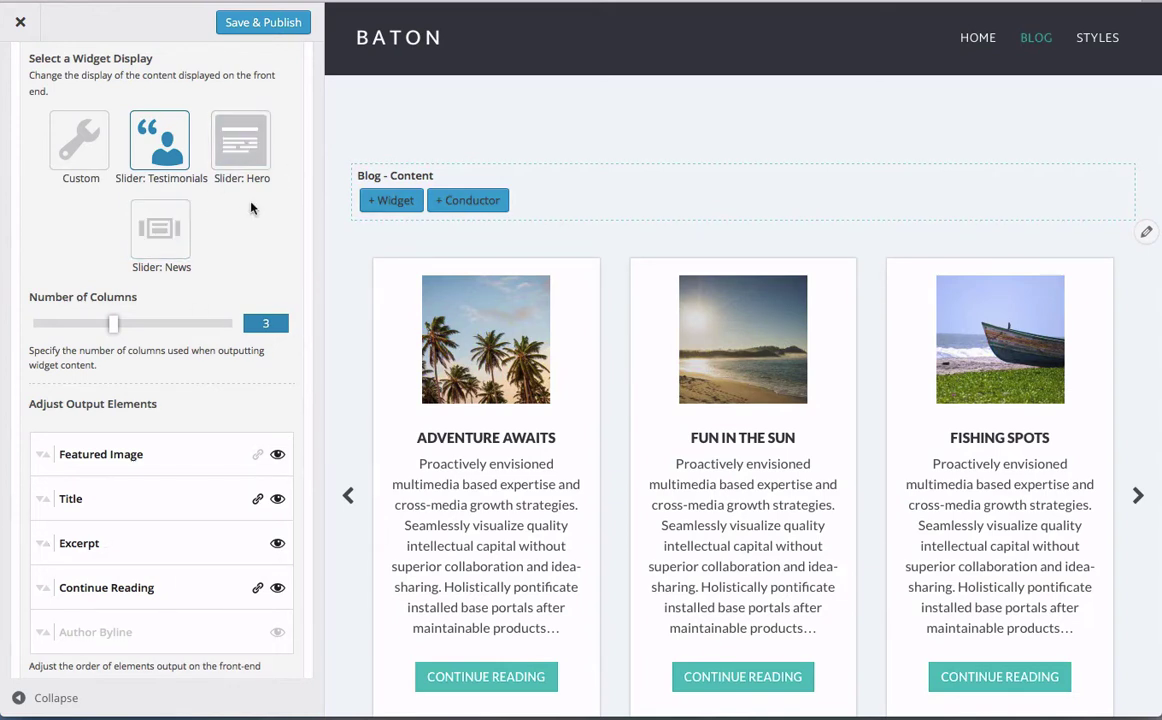
click(240, 142)
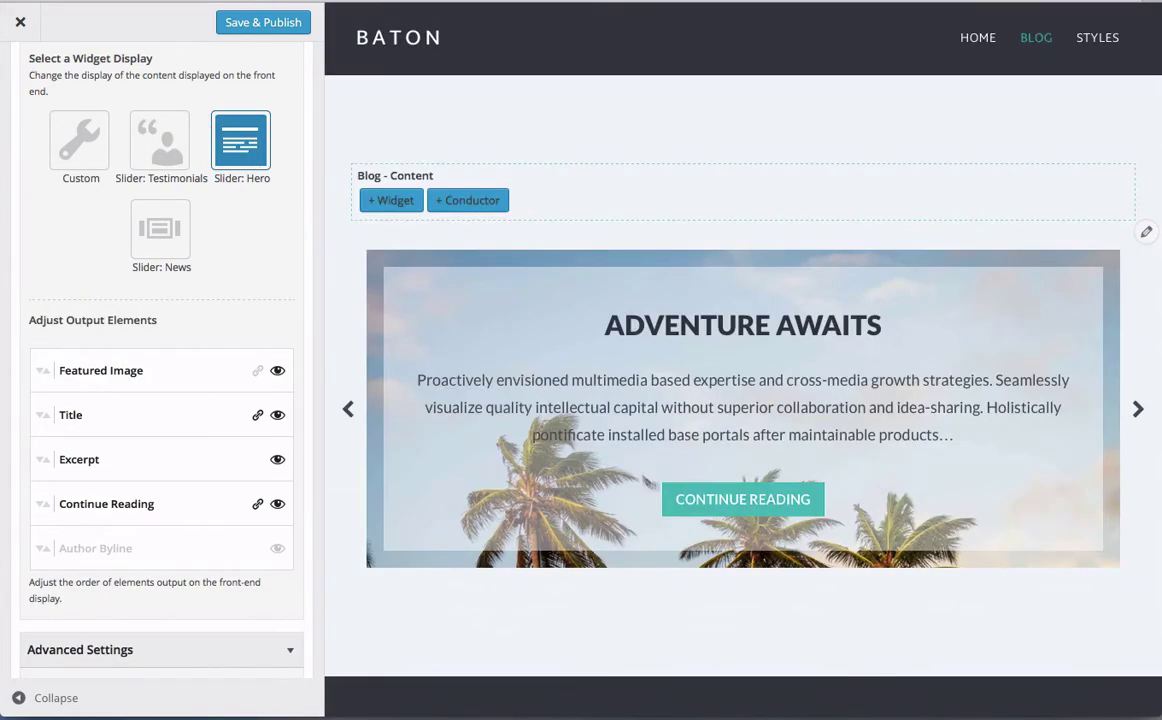
Switch to the Slider: News display, page through its dots, and set 2 columns per slide.
click(1137, 412)
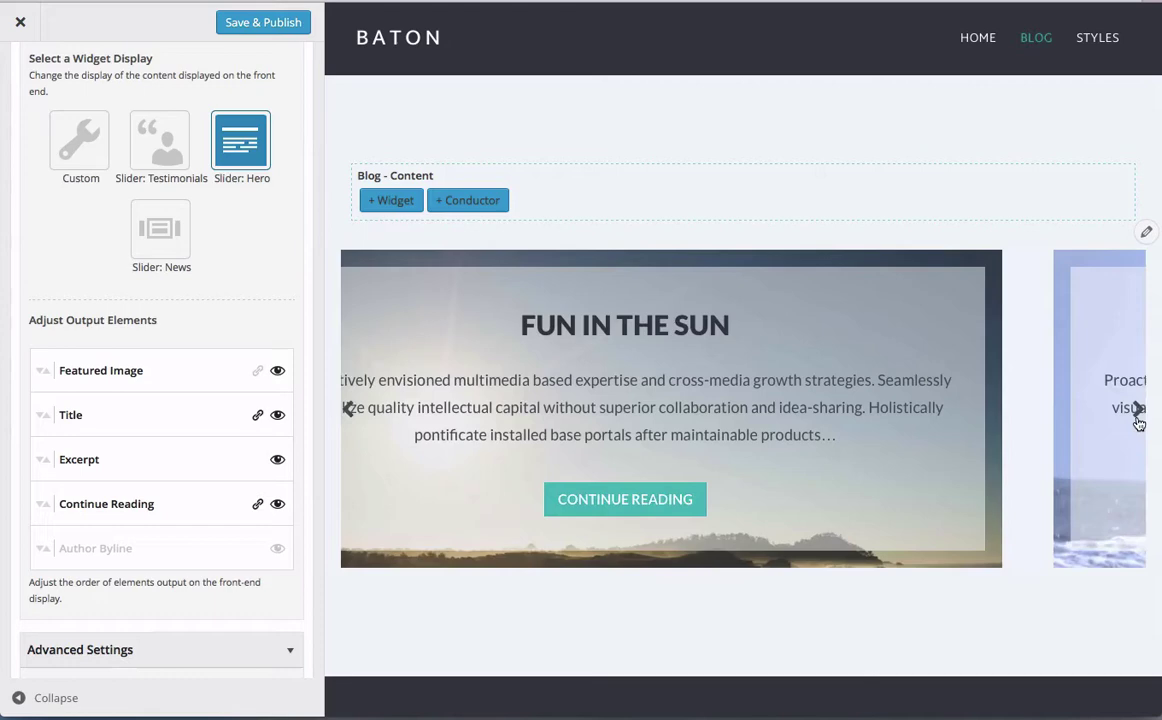
click(181, 242)
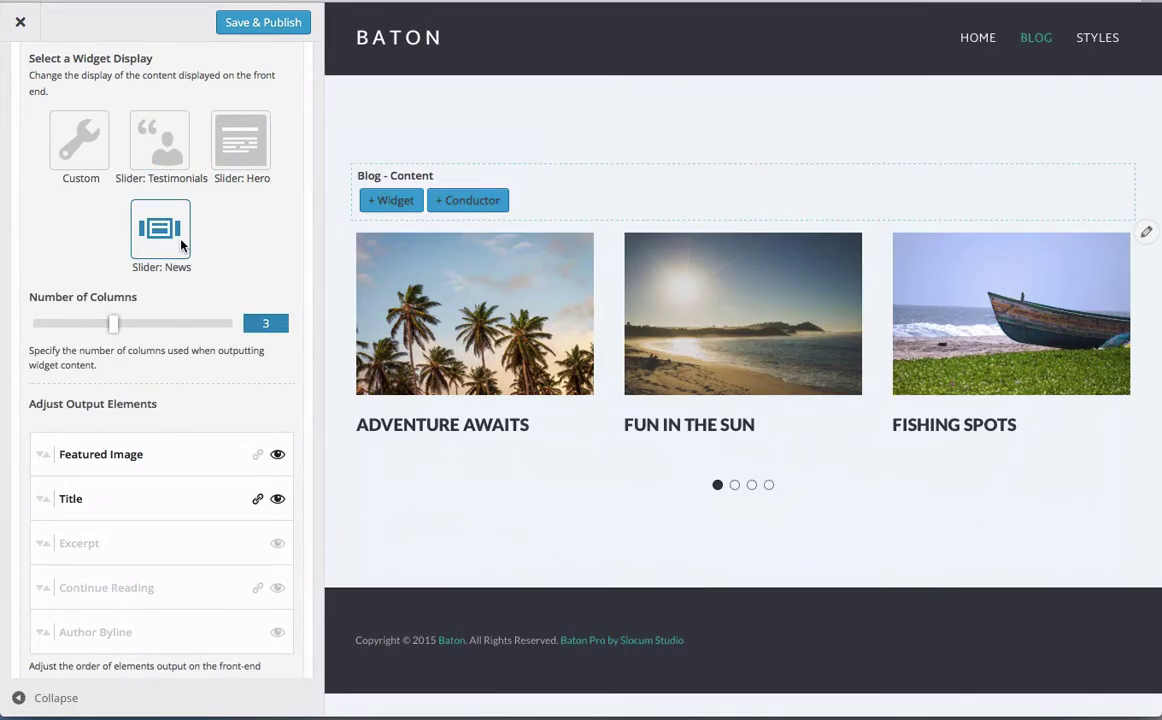
click(739, 485)
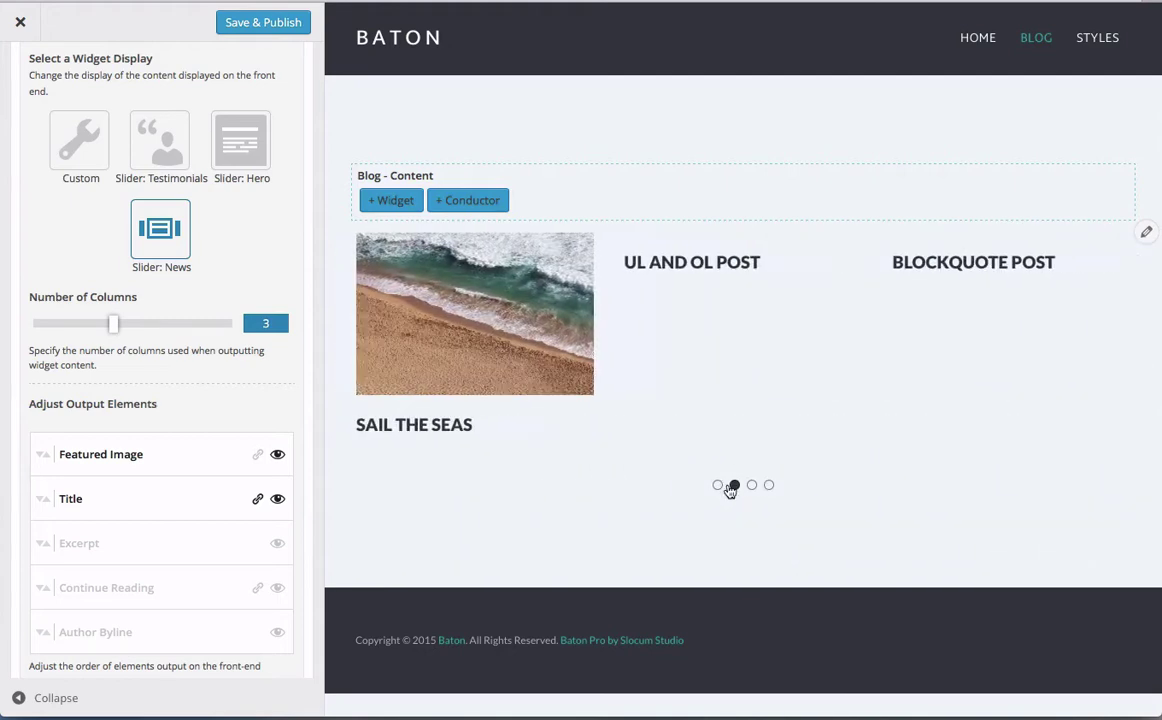
click(718, 485)
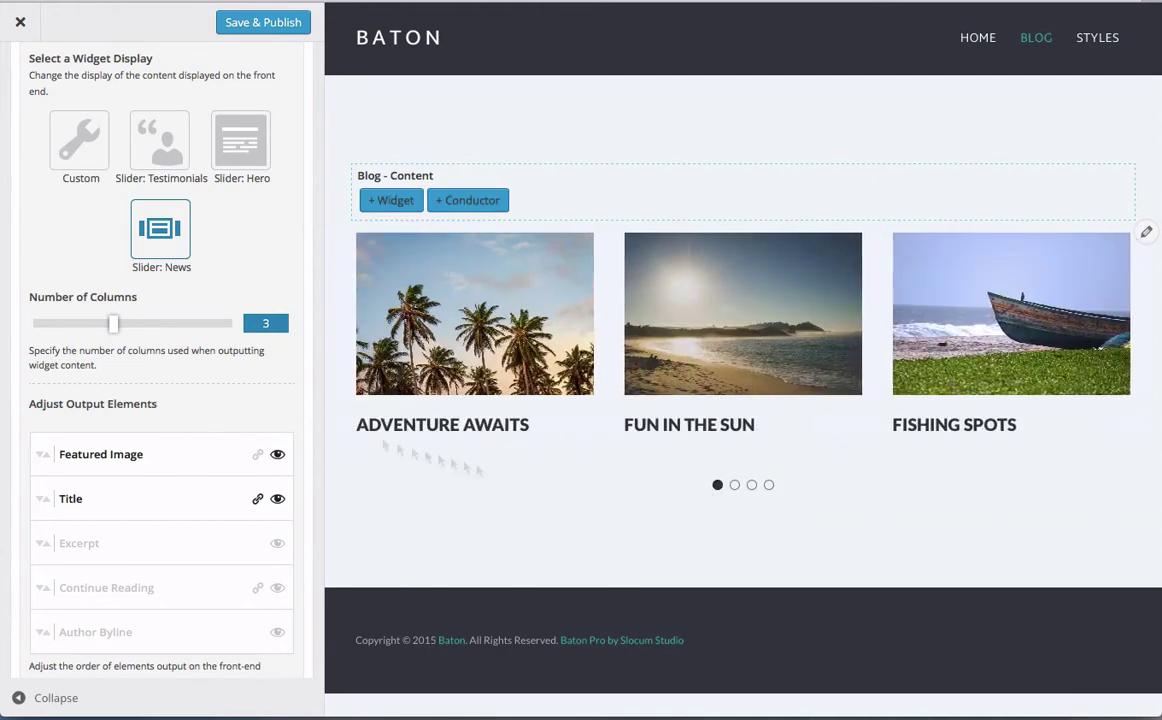
click(72, 323)
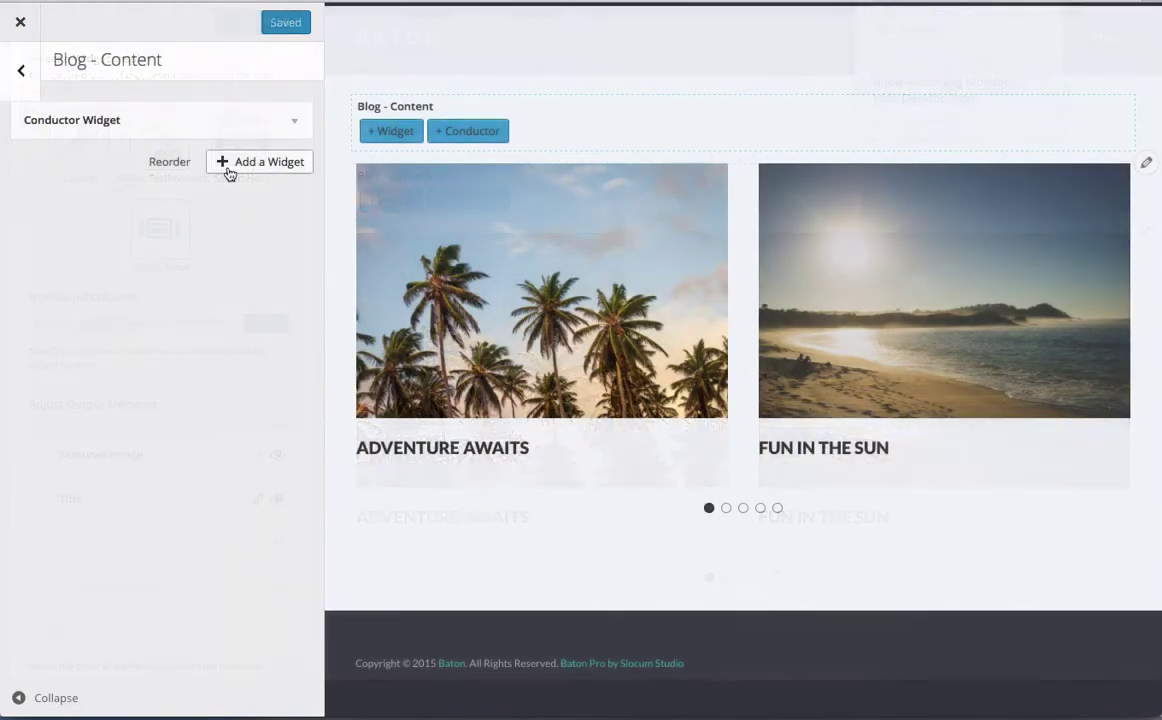
Search 'note' in the widget list and add a Note Widget to Blog - Content.
click(230, 165)
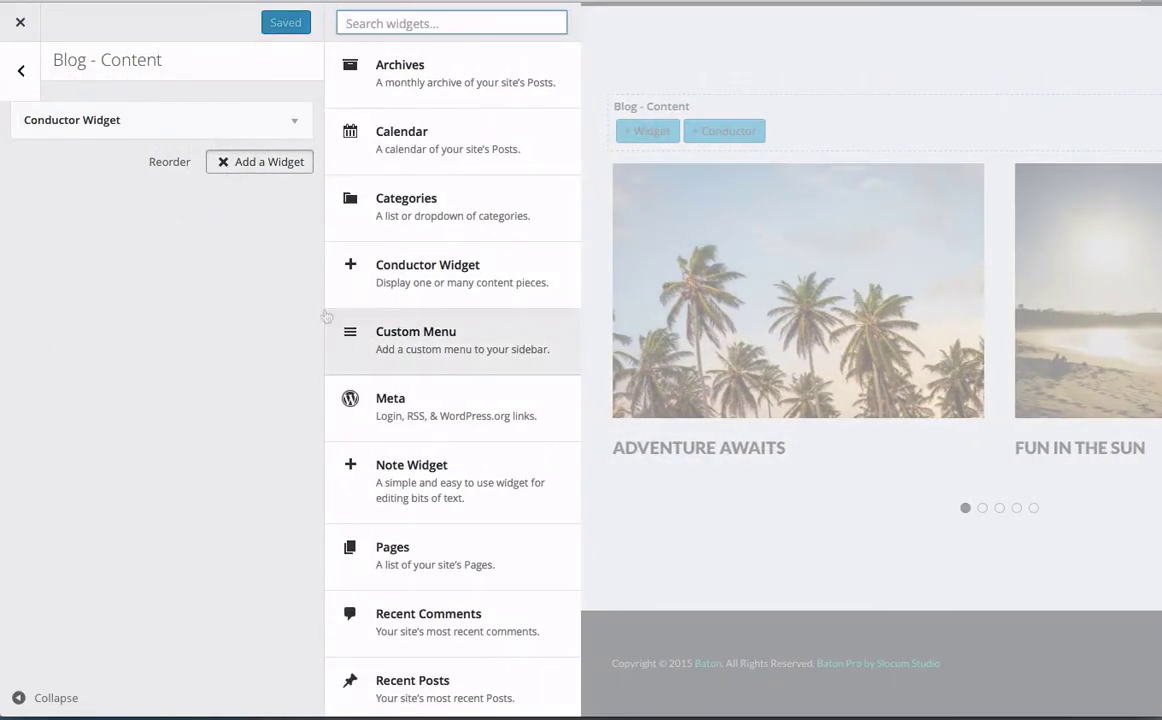
text(note)
click(394, 72)
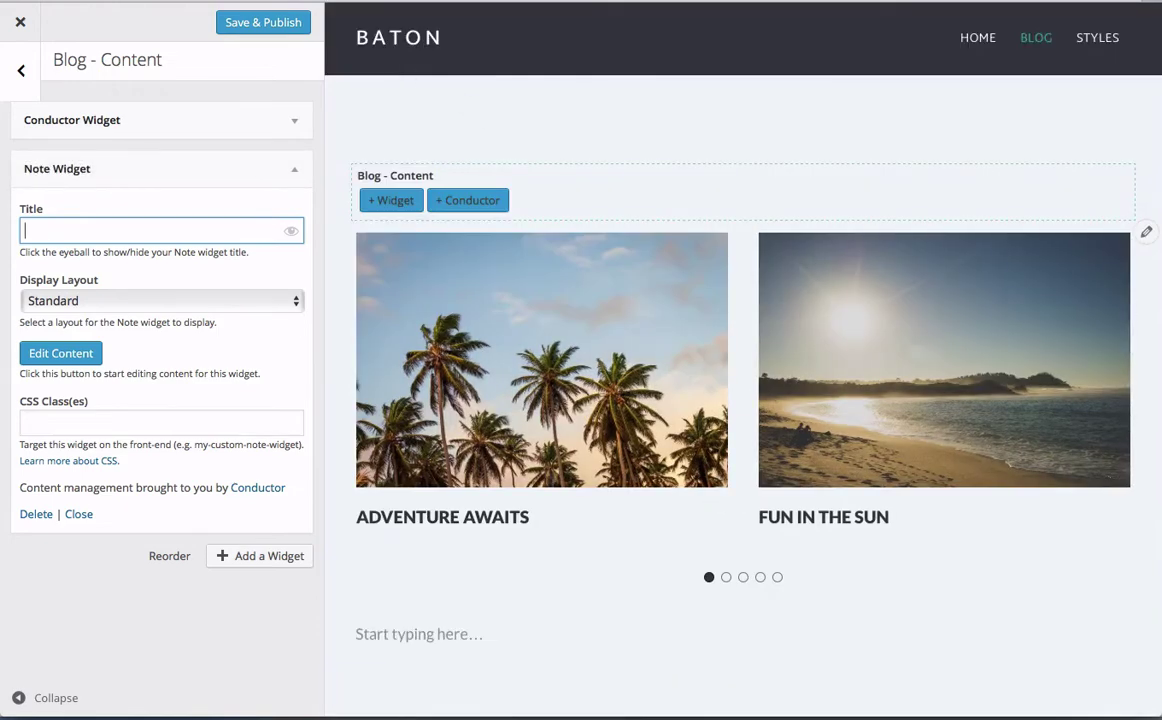
scroll(545, 487, down, 3)
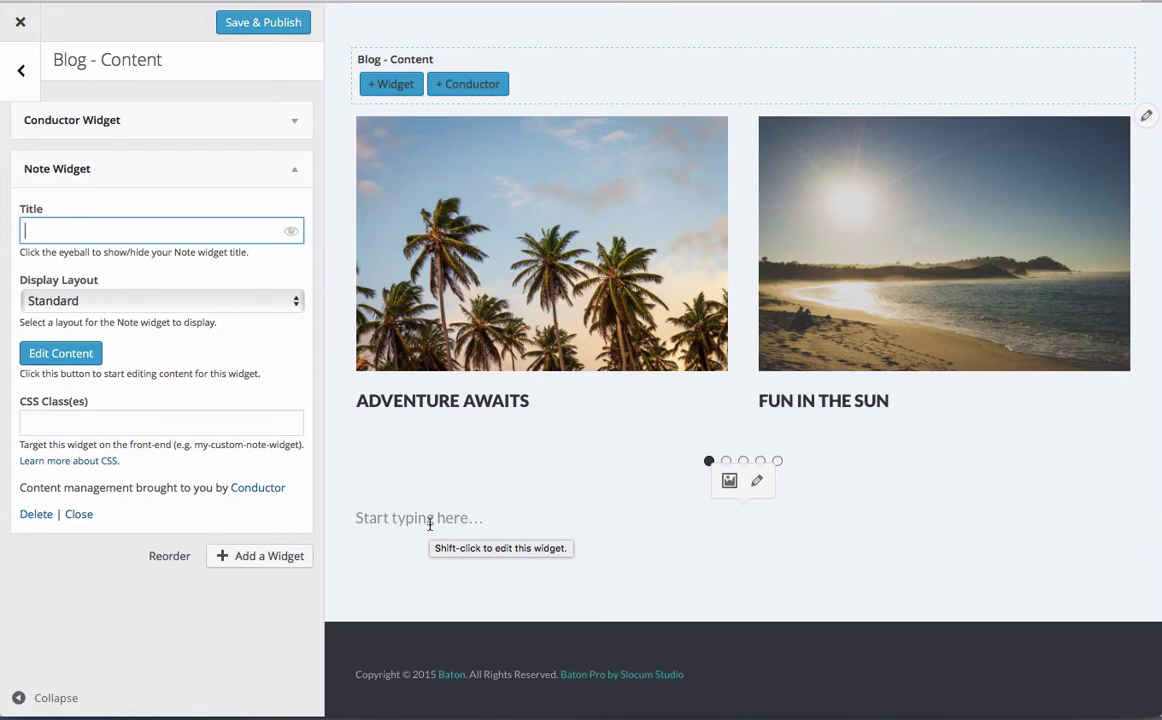
Set the Note widget's Display Layout to Baton Features 2 and view the feature boxes.
click(216, 302)
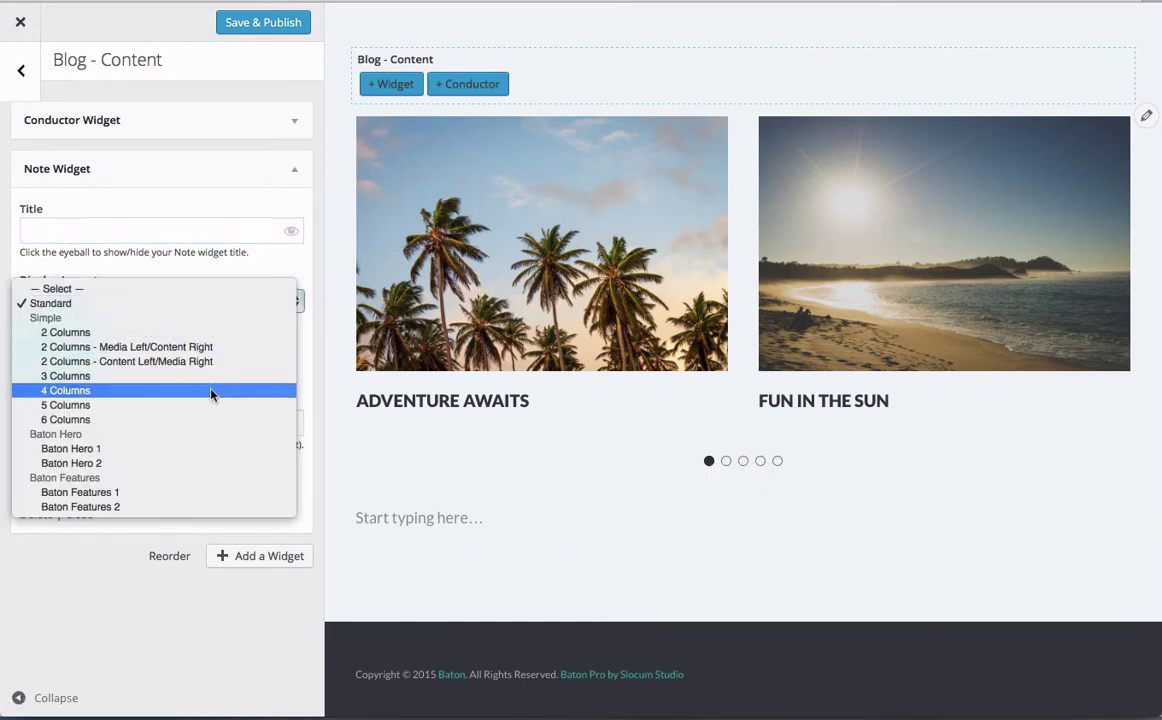
click(200, 508)
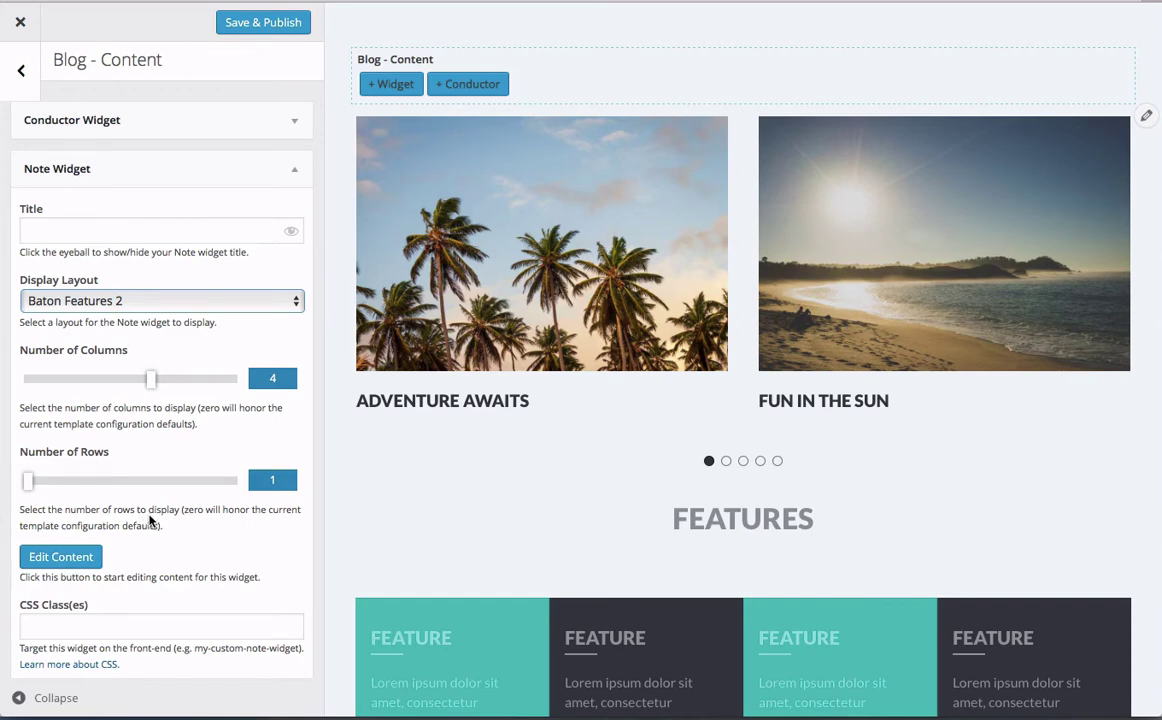
scroll(446, 578, down, 5)
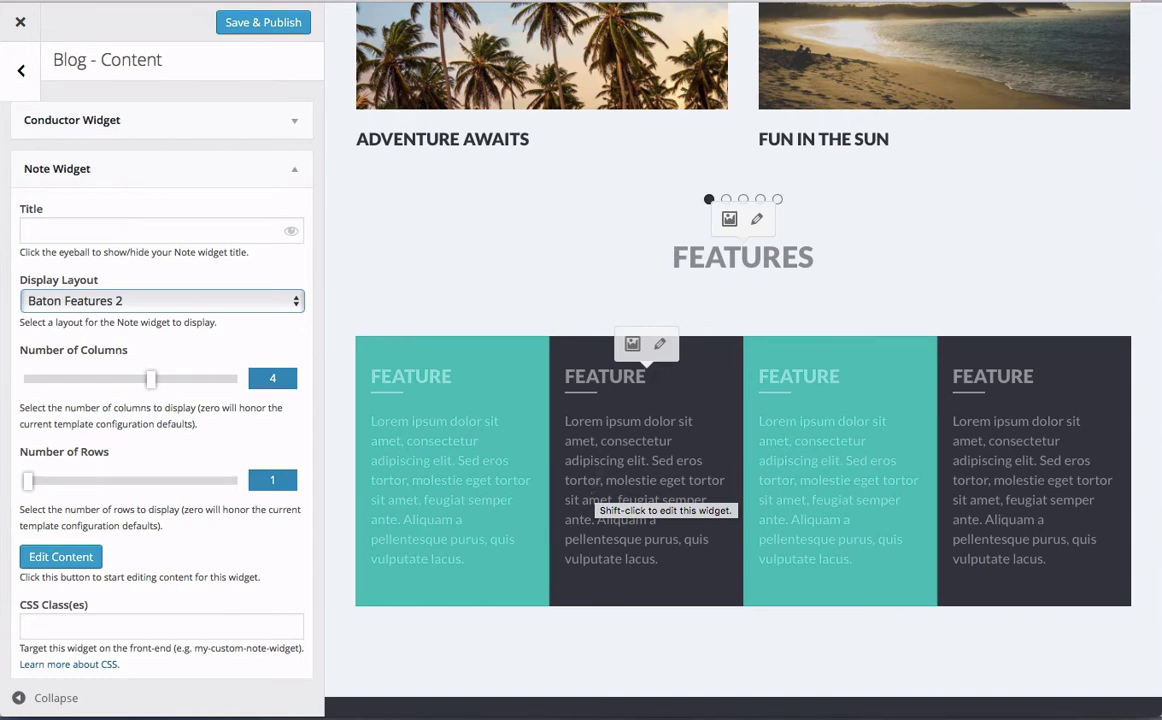
Replace the FEATURES heading with 'MY FEATURES' directly in the preview.
click(714, 258)
text(MY FEATURES)
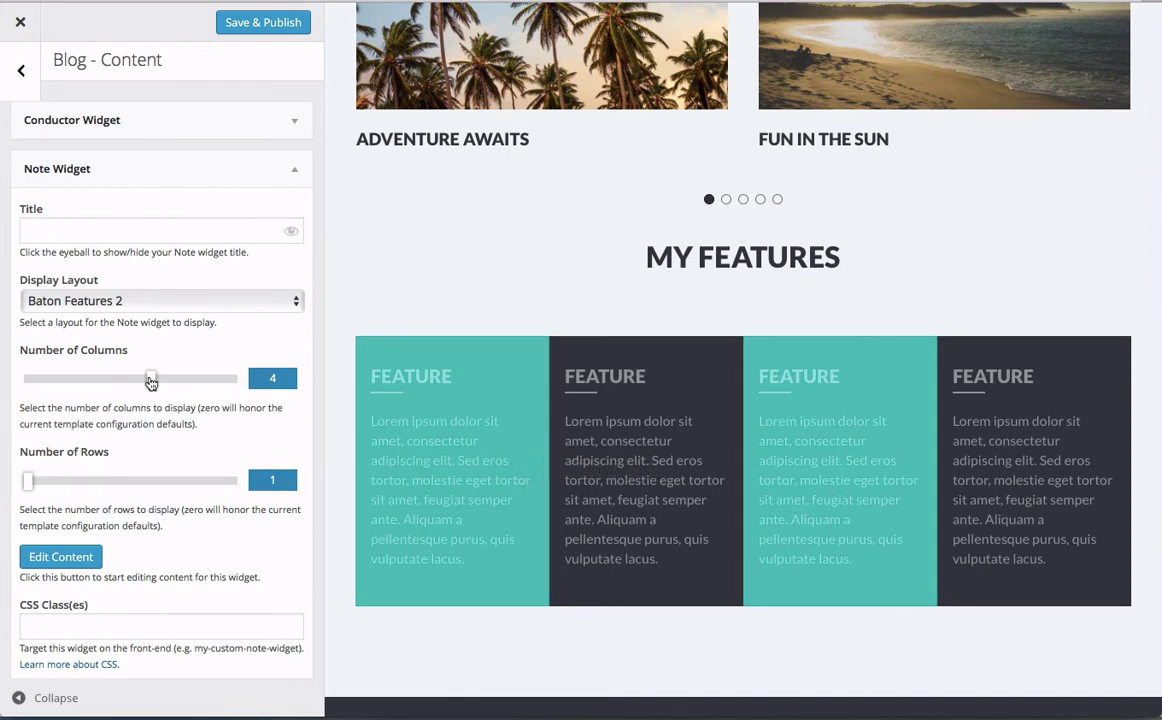
Try 2 and 6 columns, then settle on 2 rows and 2 columns for the feature grid.
drag(148, 380, 57, 380)
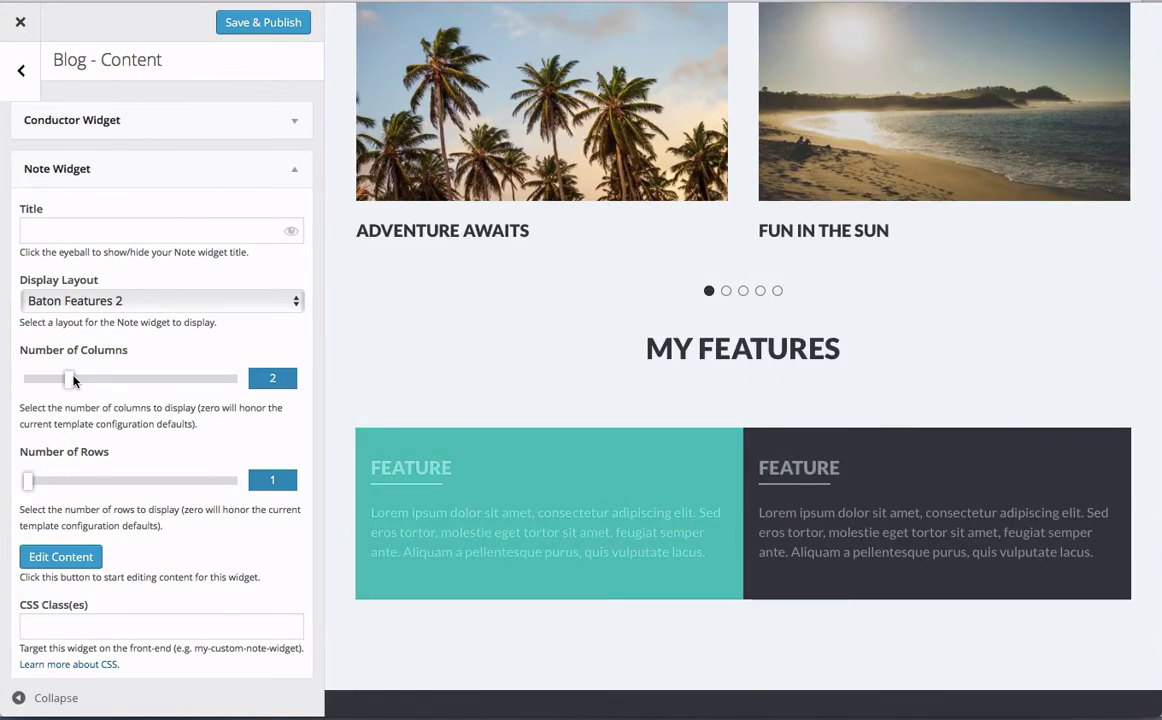
drag(70, 381, 232, 388)
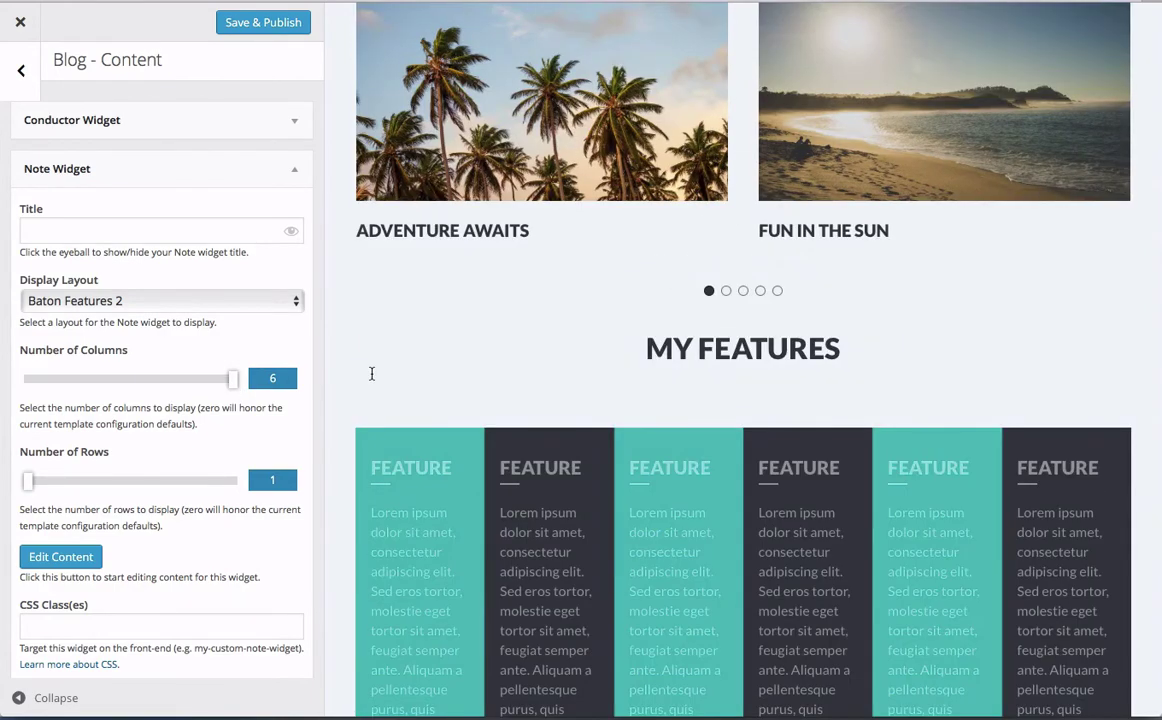
scroll(583, 381, down, 5)
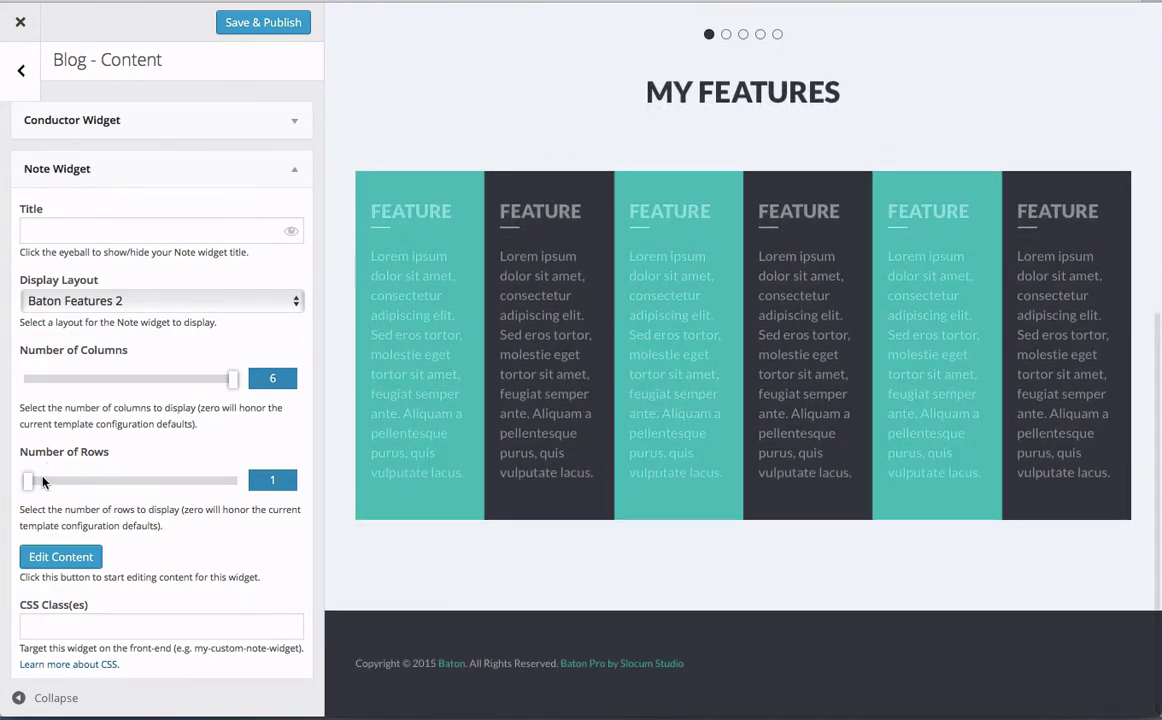
drag(29, 482, 50, 483)
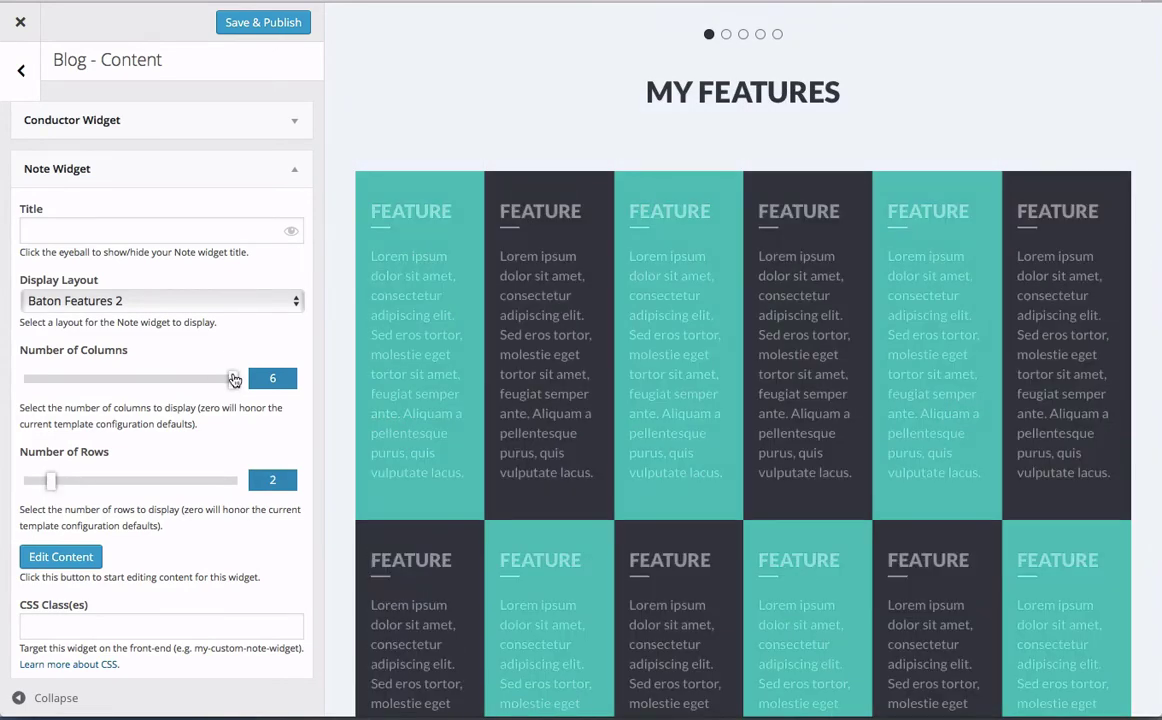
drag(234, 379, 64, 377)
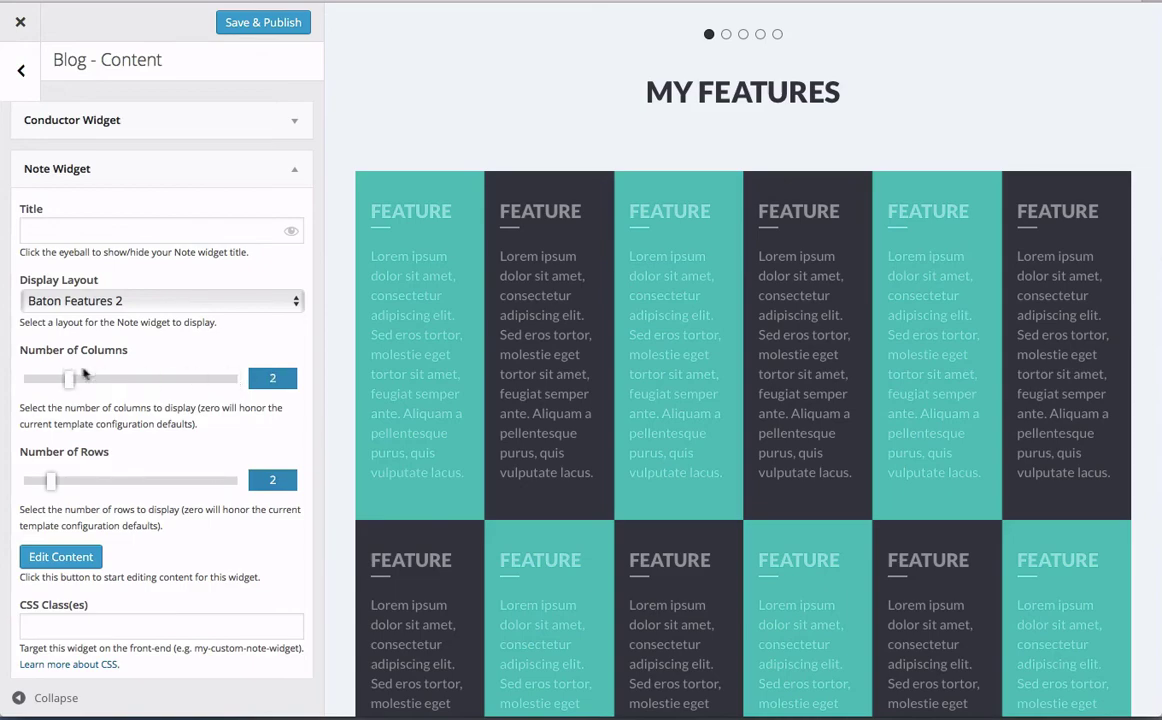